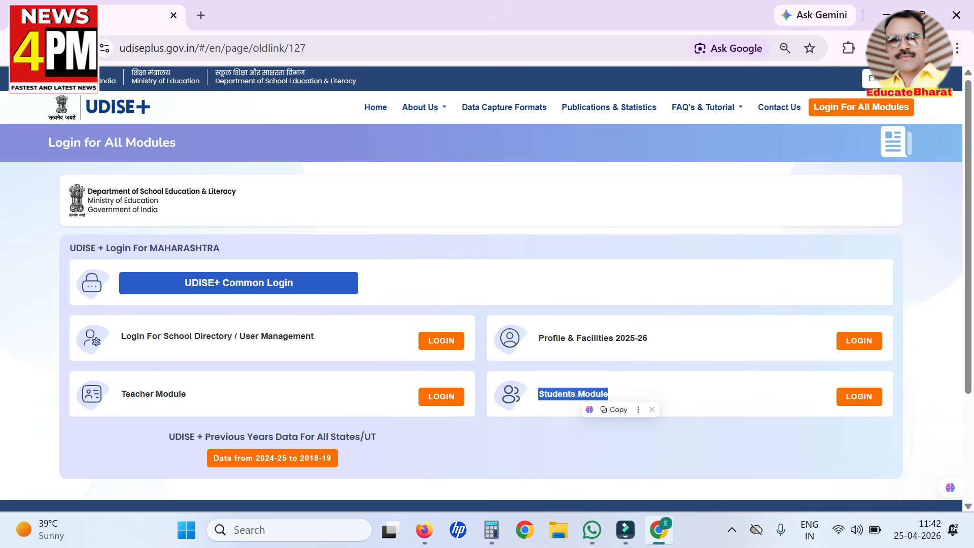
- Open the login page of the Students Module and go to the end of its sign-in form
click(859, 396)
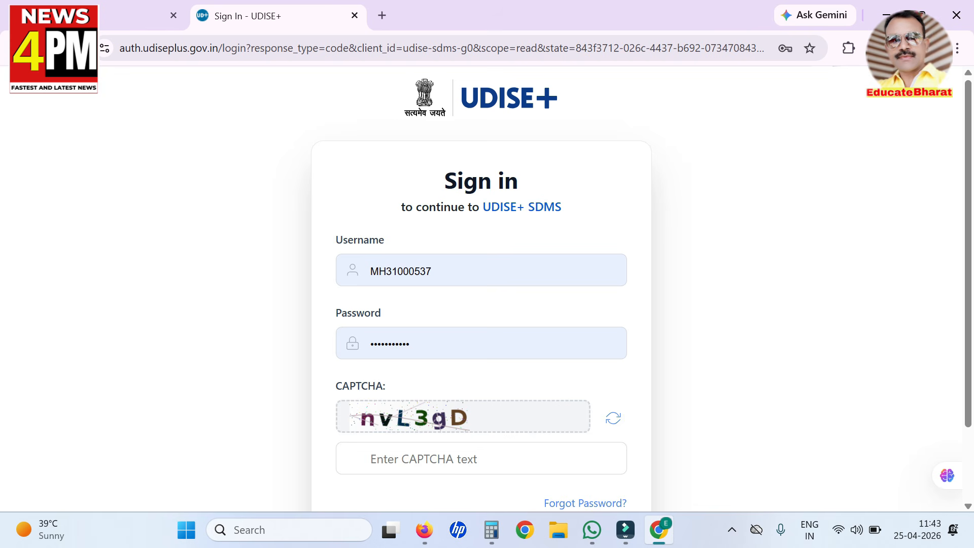
scroll(481, 290, down, 2)
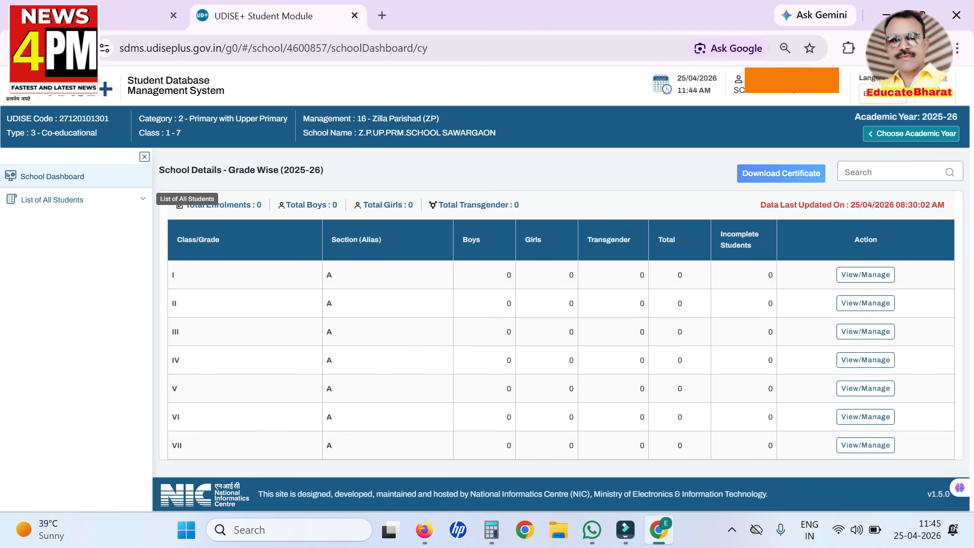
- Open the Active Students list for the academic year 2025-26
click(51, 200)
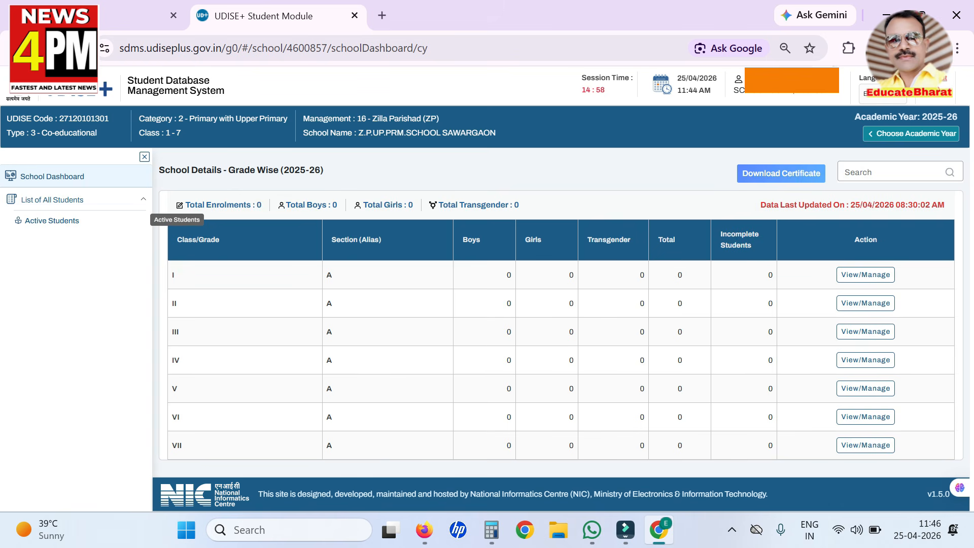
click(52, 220)
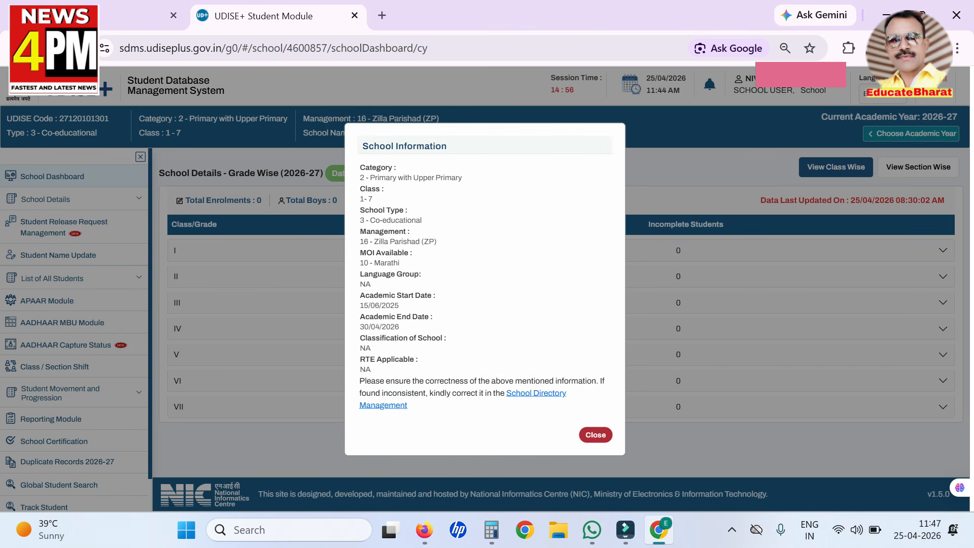
- Dismiss the School Information notice and open the School Profile for 2026-27
key(Escape)
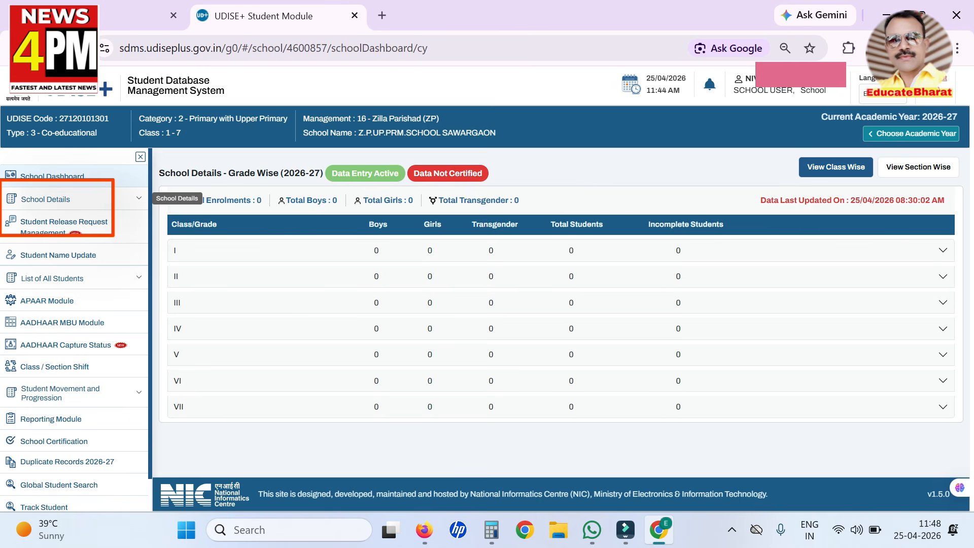
click(46, 199)
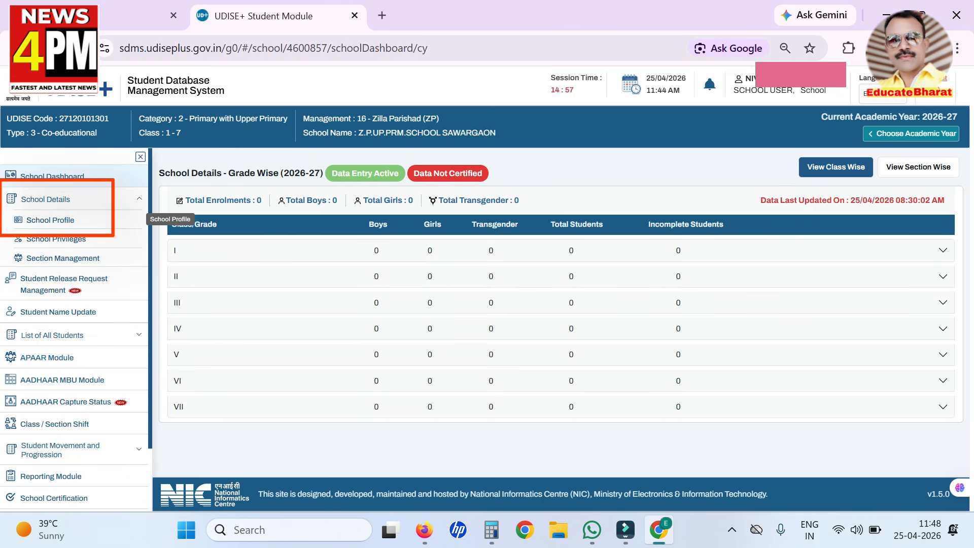
click(50, 219)
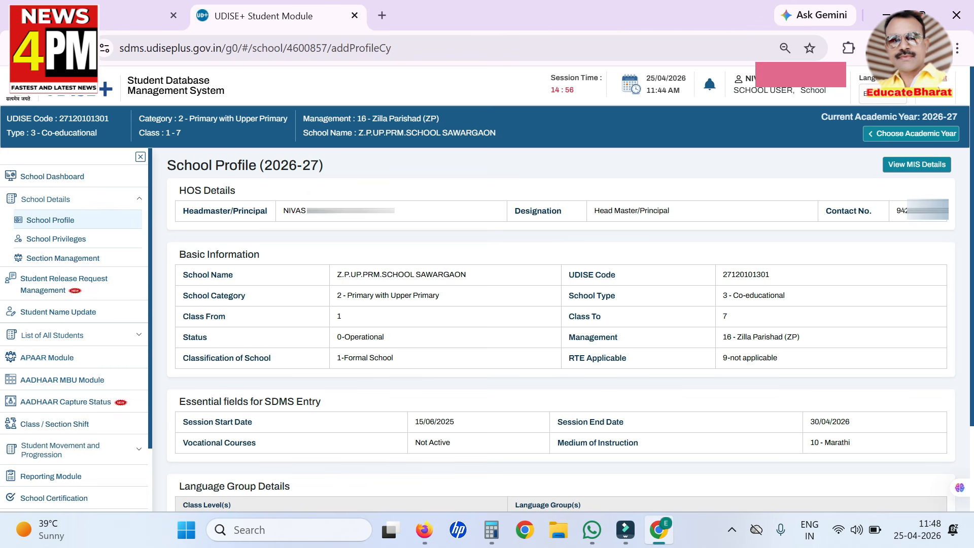
- Check the school profile's headmaster name, school category, management and medium of instruction
triple_click(830, 442)
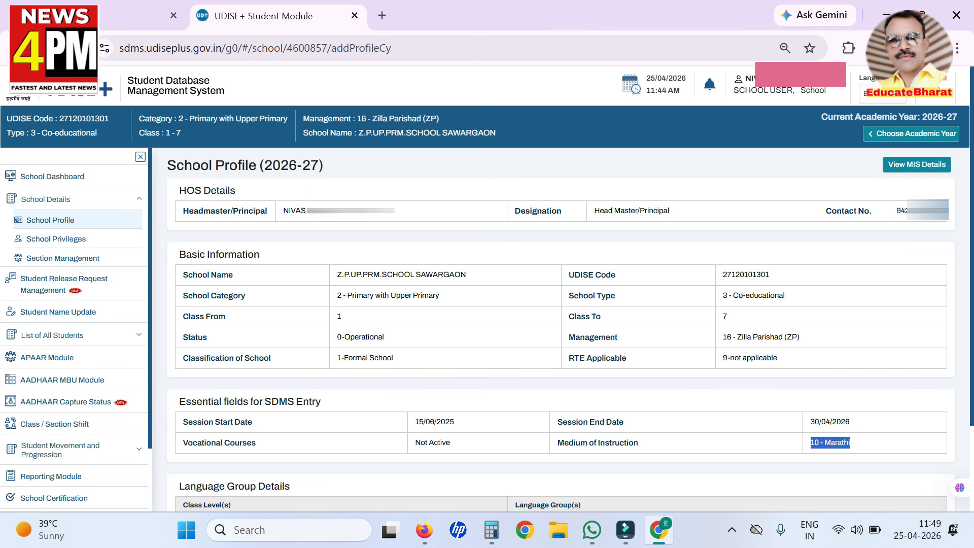
drag(289, 210, 395, 211)
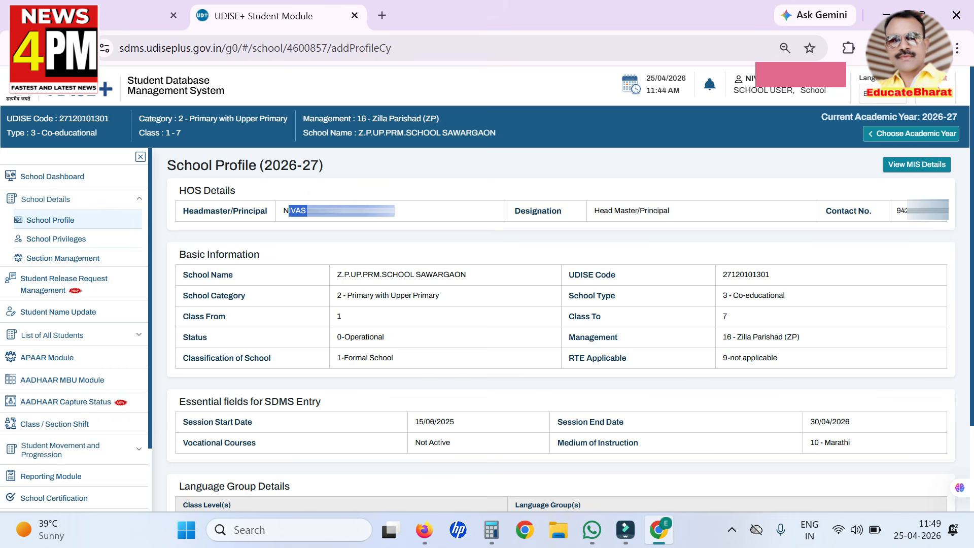
drag(337, 295, 440, 295)
click(439, 295)
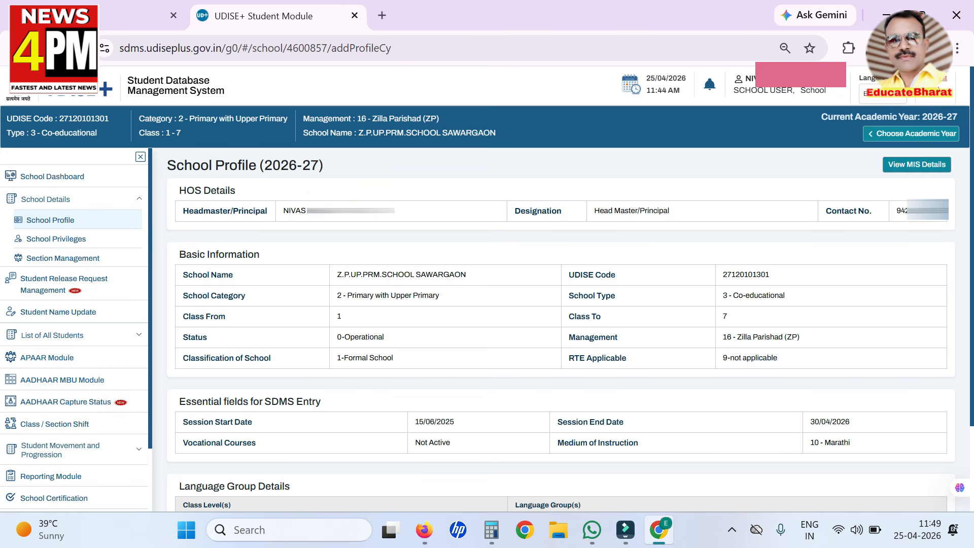
drag(723, 337, 800, 337)
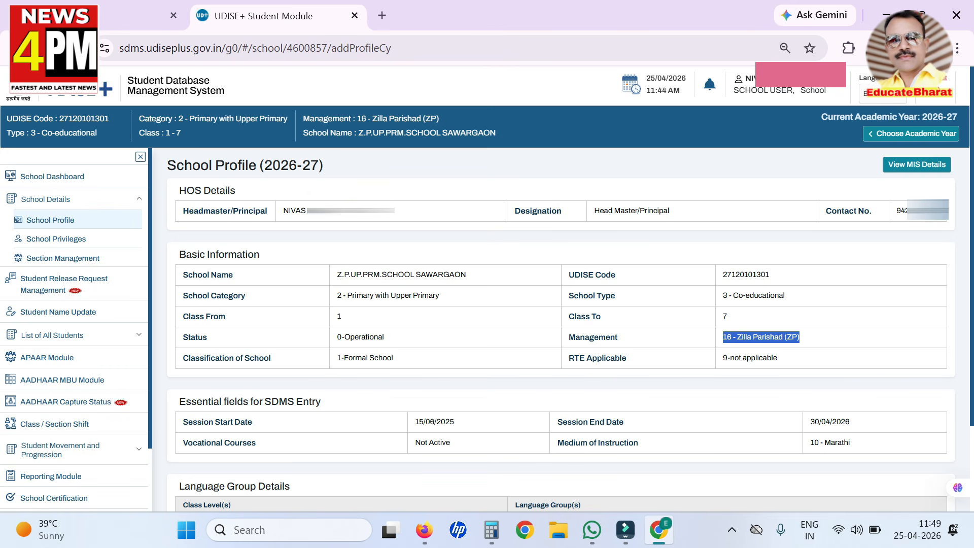
drag(810, 442, 850, 442)
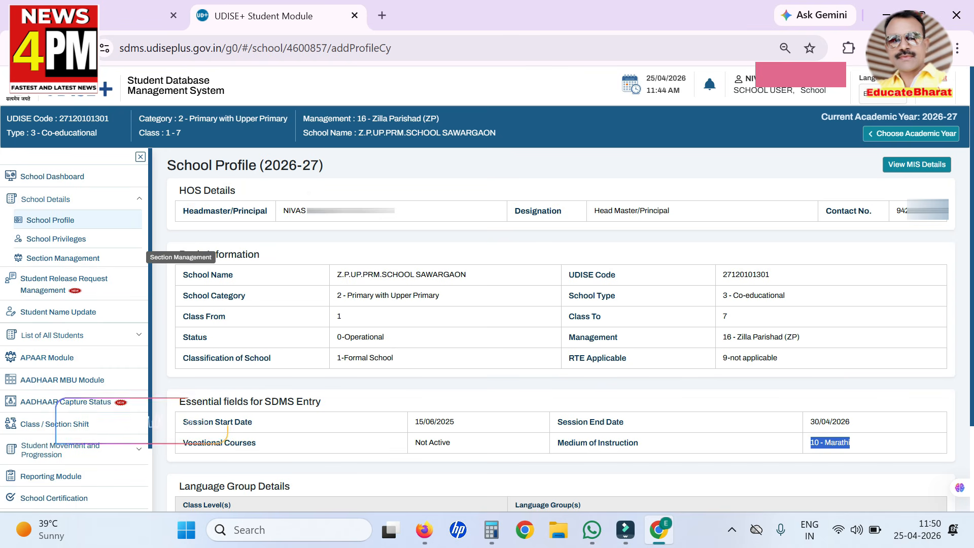
- Open Section Management and check the sections listed under Class II and Class III
click(63, 257)
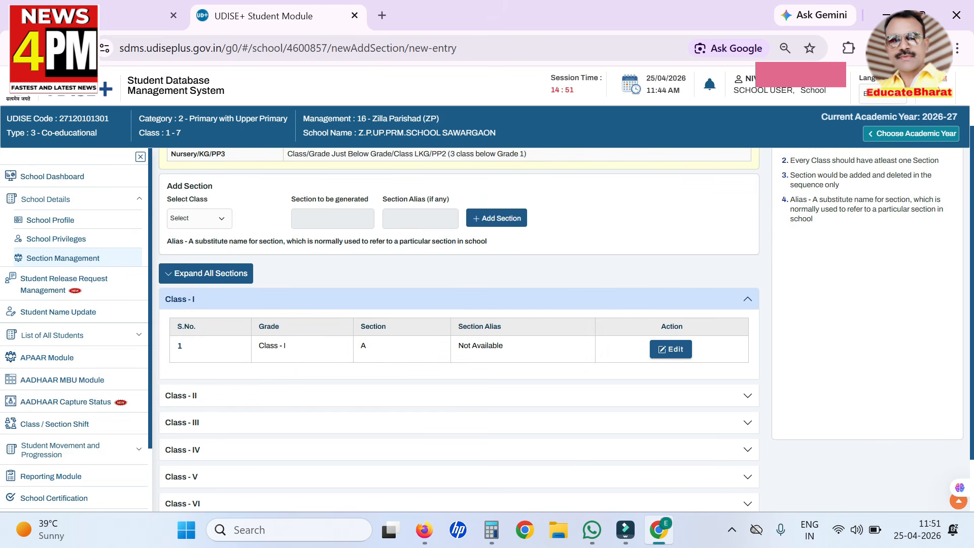
click(459, 396)
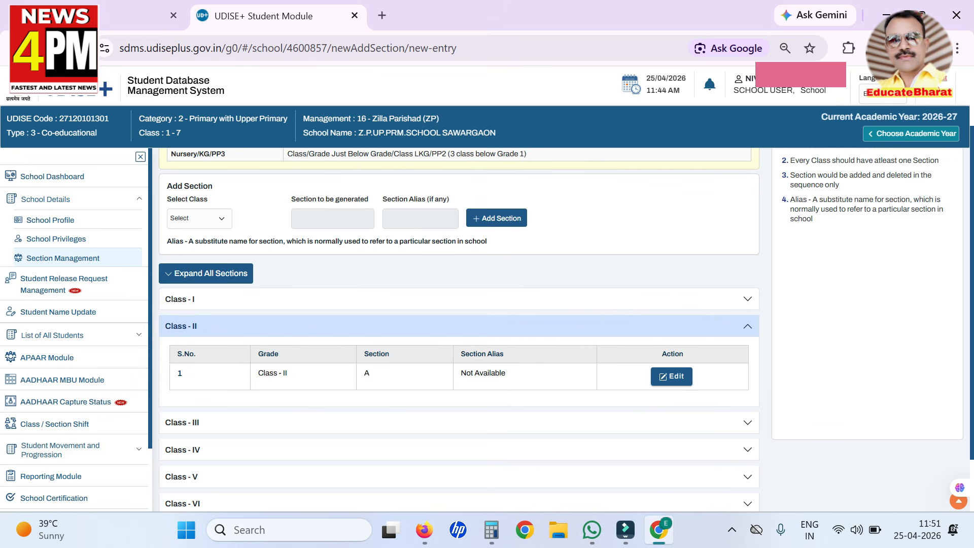
click(459, 422)
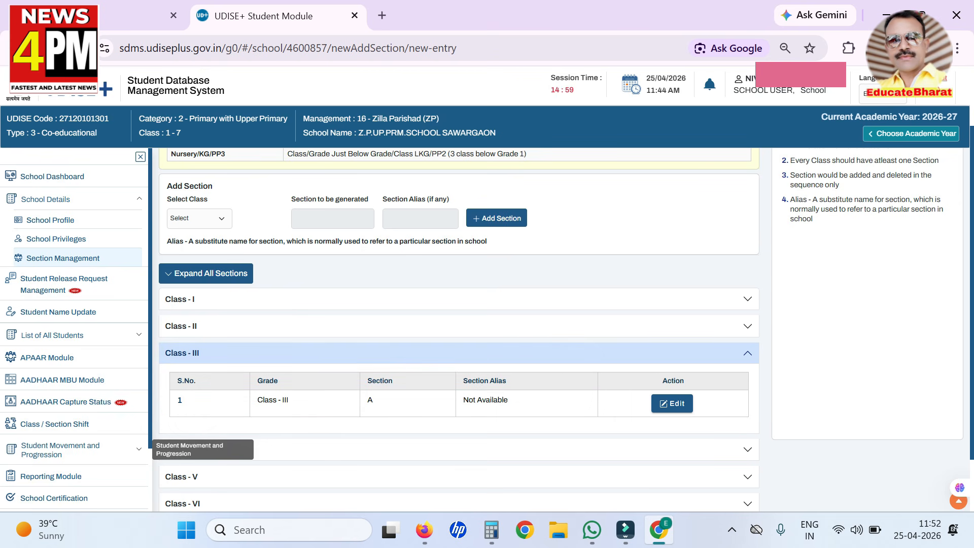
- Open Progression Activity under Student Movement and Progression and return from its 2025-26 list of all students
click(61, 450)
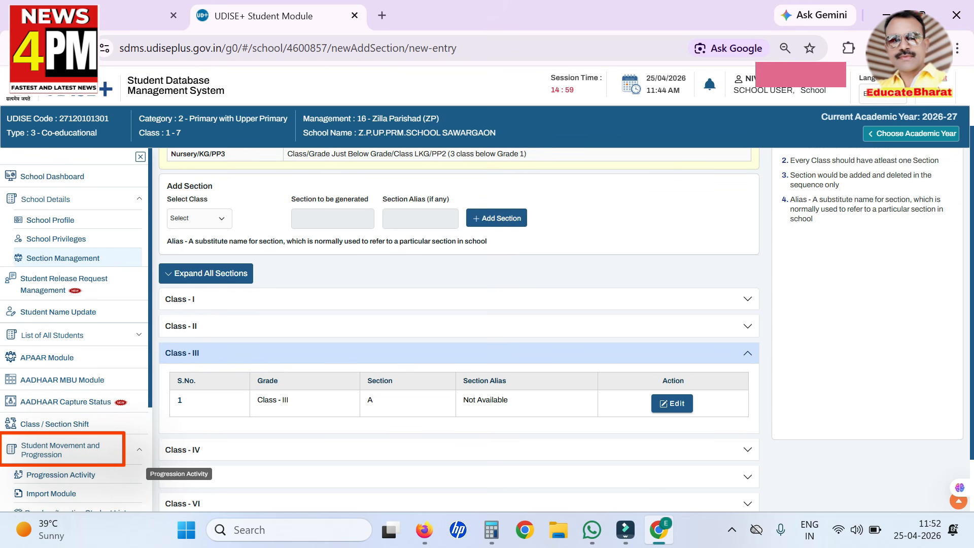
click(61, 474)
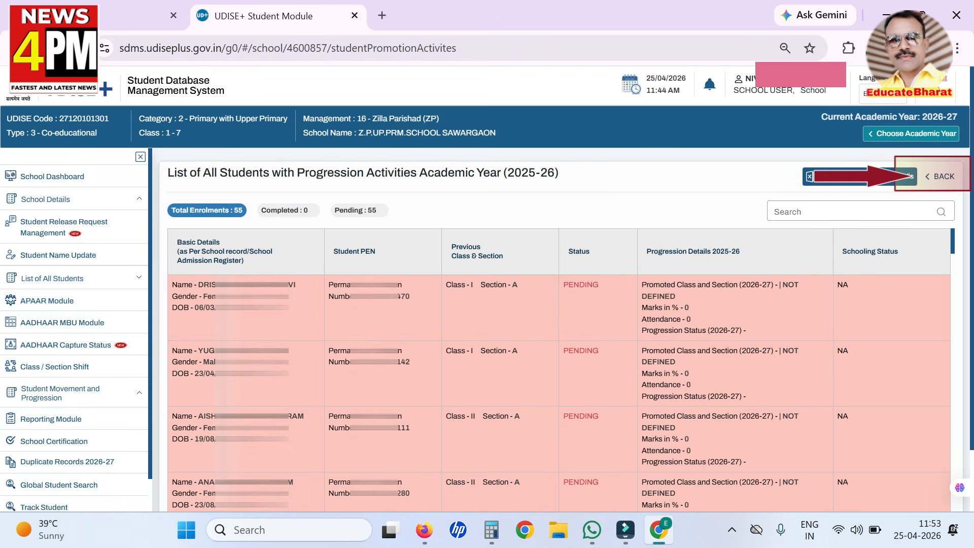
click(939, 176)
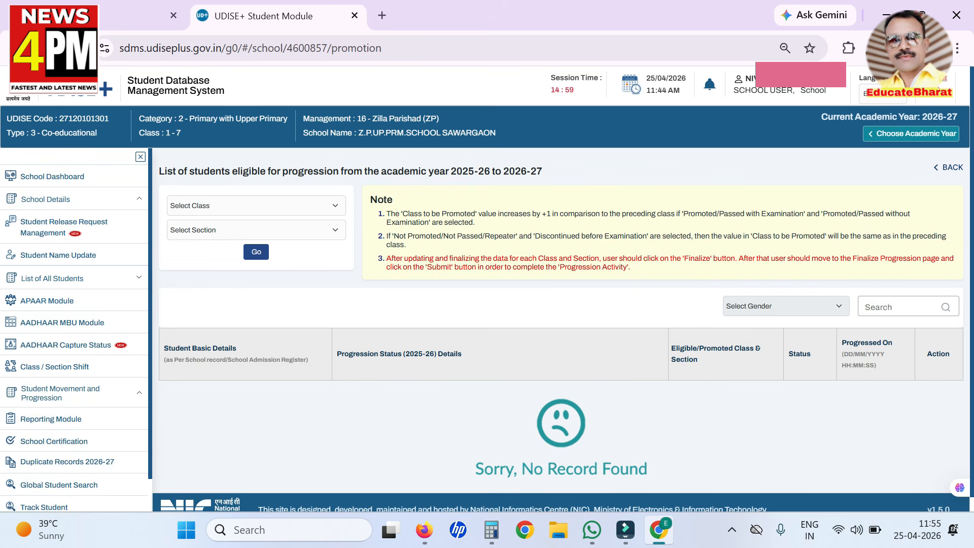
- List the students of Class I, Section A who are eligible for progression from 2025-26 to 2026-27
click(256, 205)
click(255, 205)
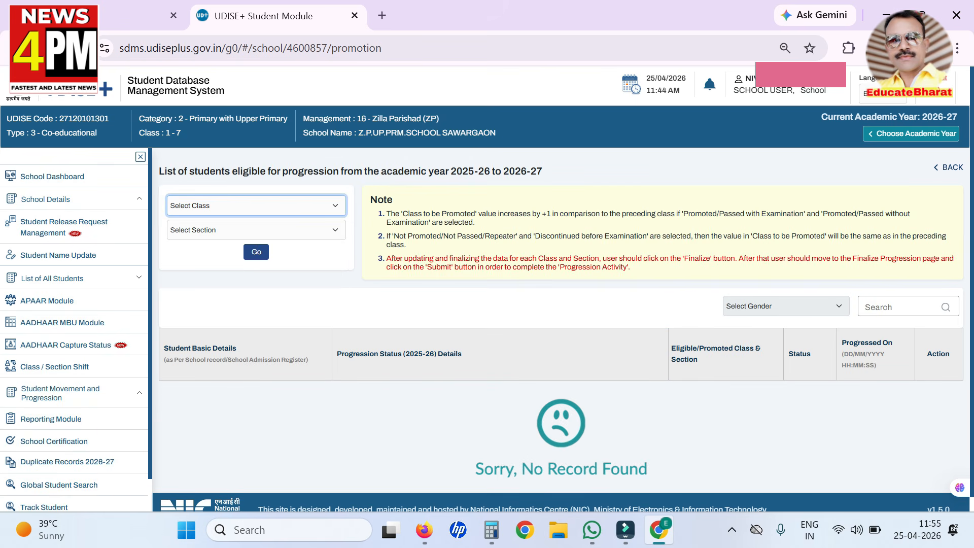
click(256, 230)
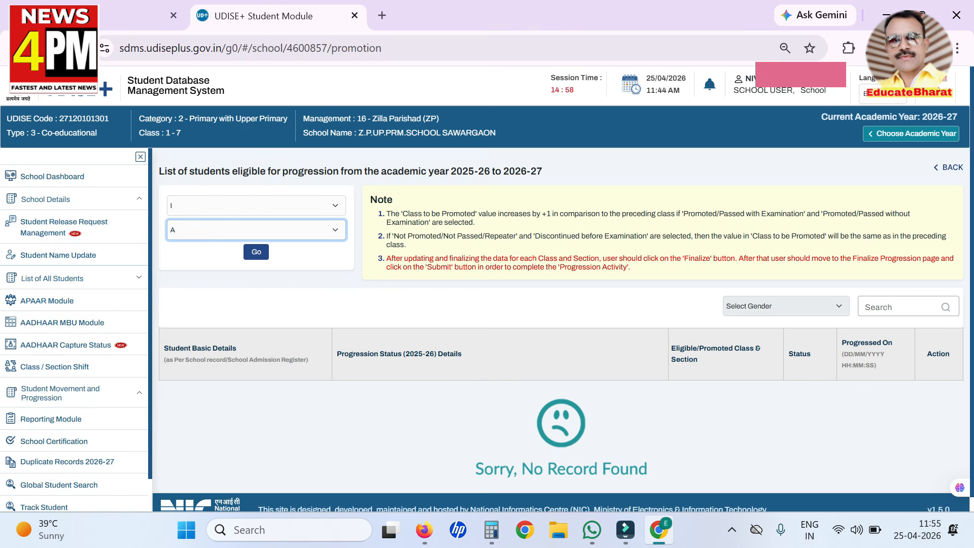
click(255, 252)
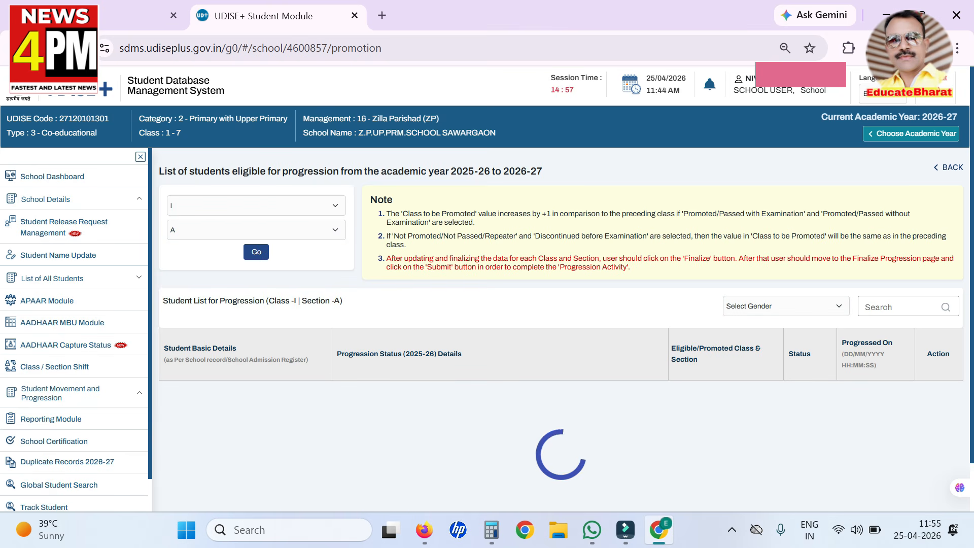
scroll(561, 329, down, 3)
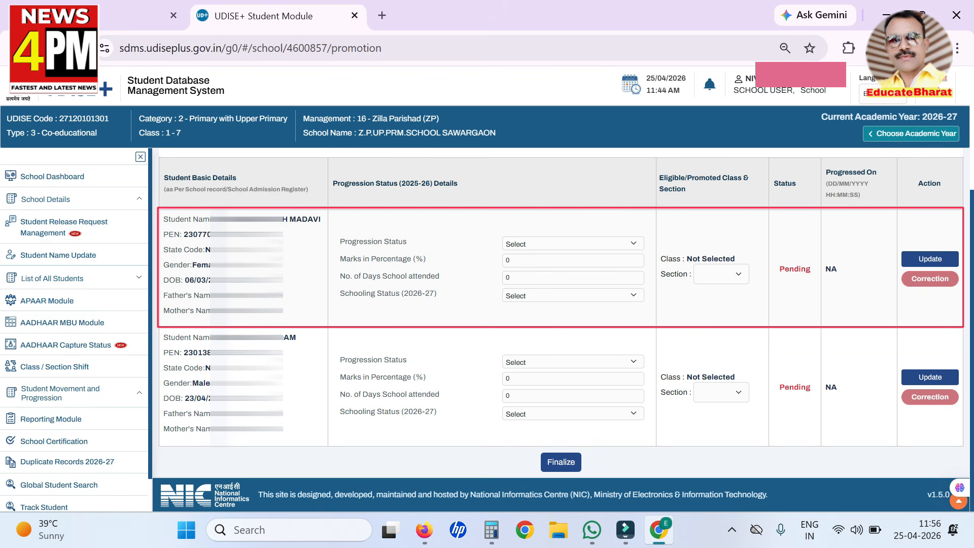
- Set the first student's progression status to Promoted(by Examination), with 75 percent marks and 210 school days attended
click(572, 243)
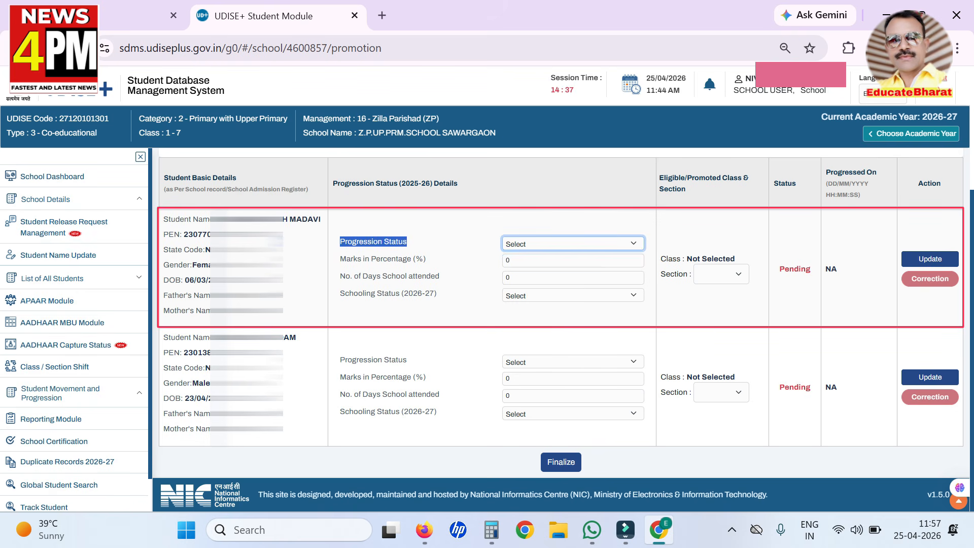
click(572, 243)
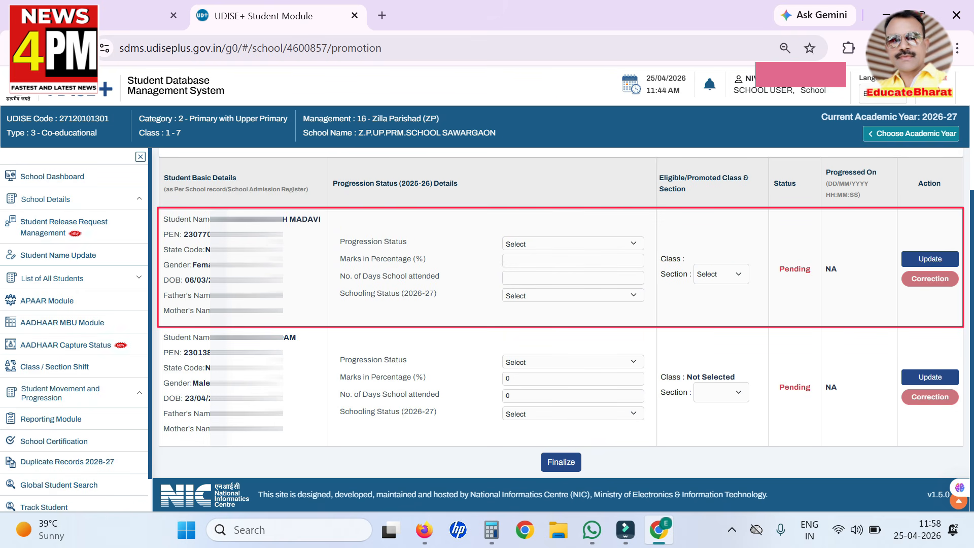
click(573, 244)
click(572, 278)
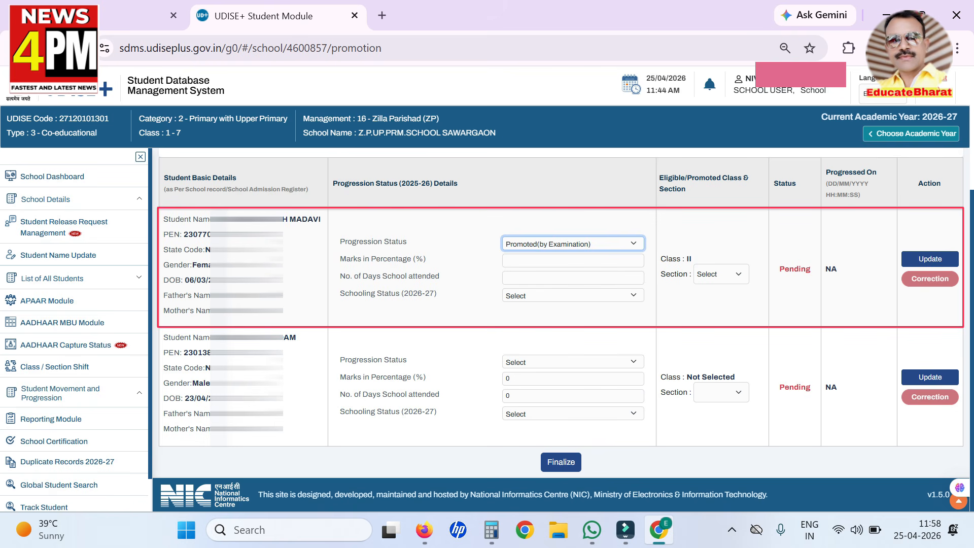
click(572, 260)
text(75)
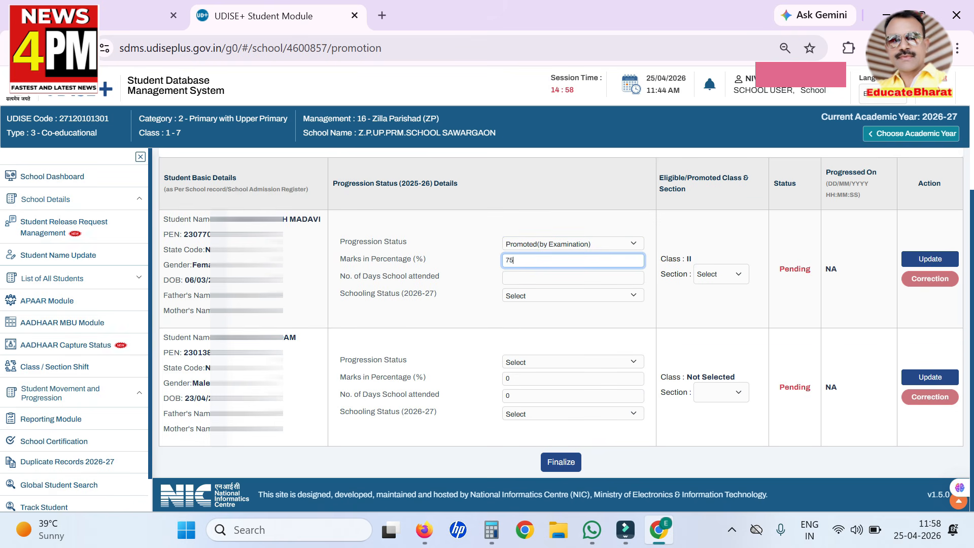
click(573, 277)
text(2)
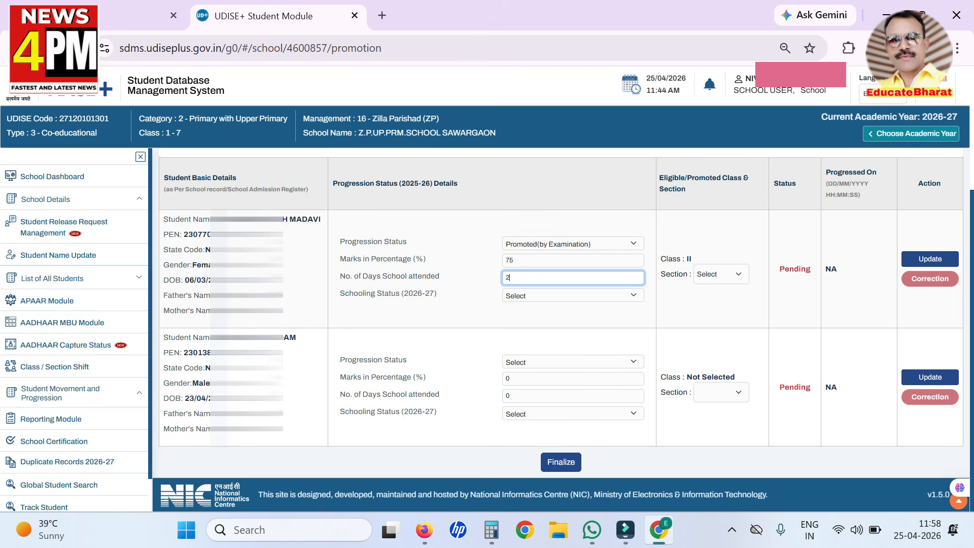
text(10)
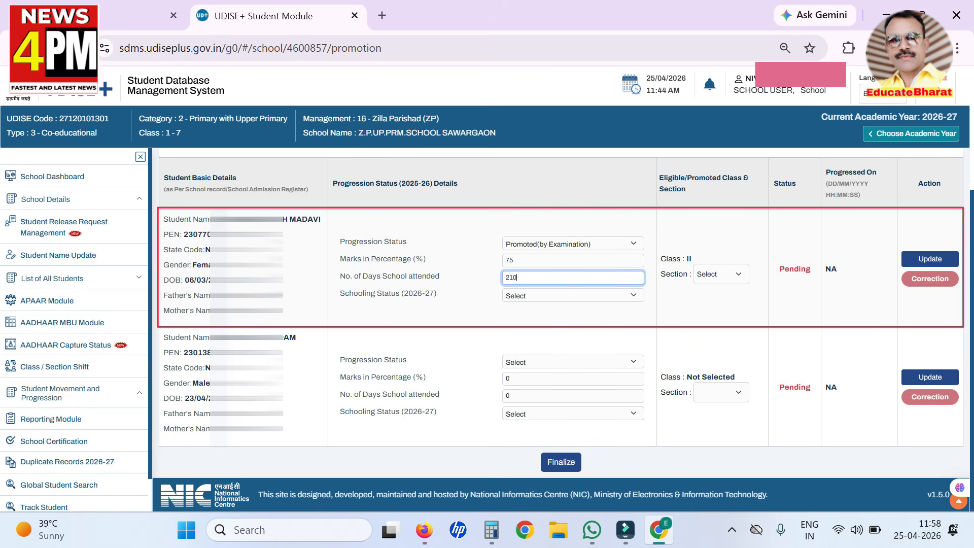
- Set the first student's schooling status to Studying in Same School and section to A, and try Left School with TC/without TC
click(572, 296)
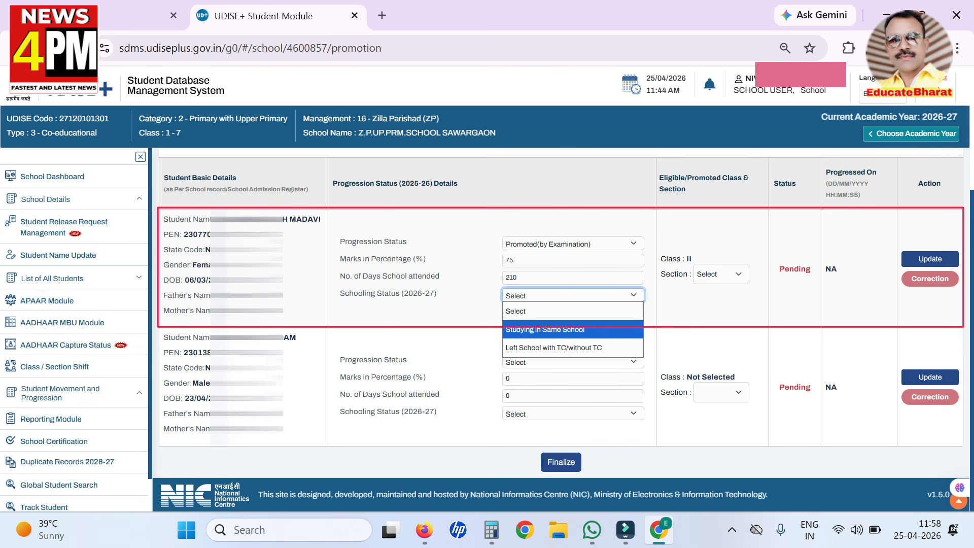
click(572, 329)
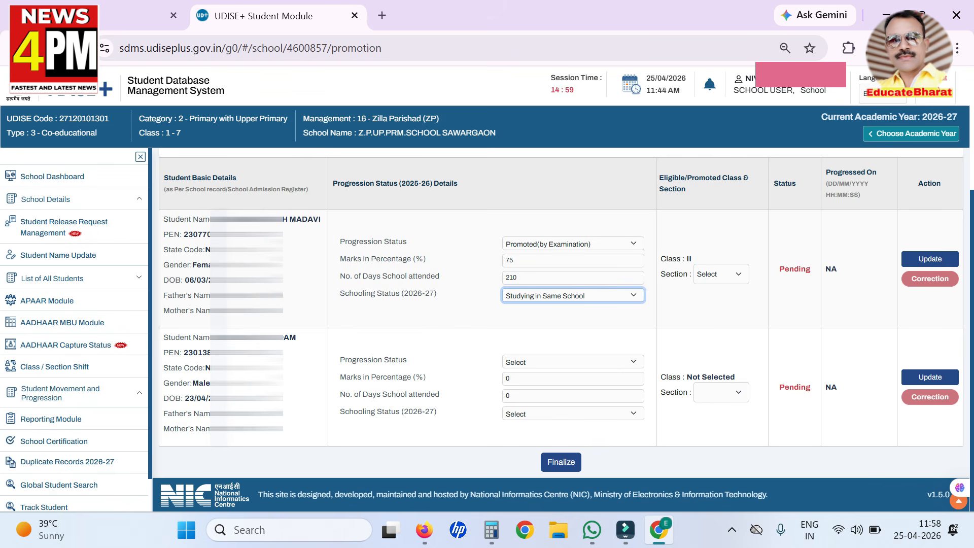
click(720, 274)
click(720, 313)
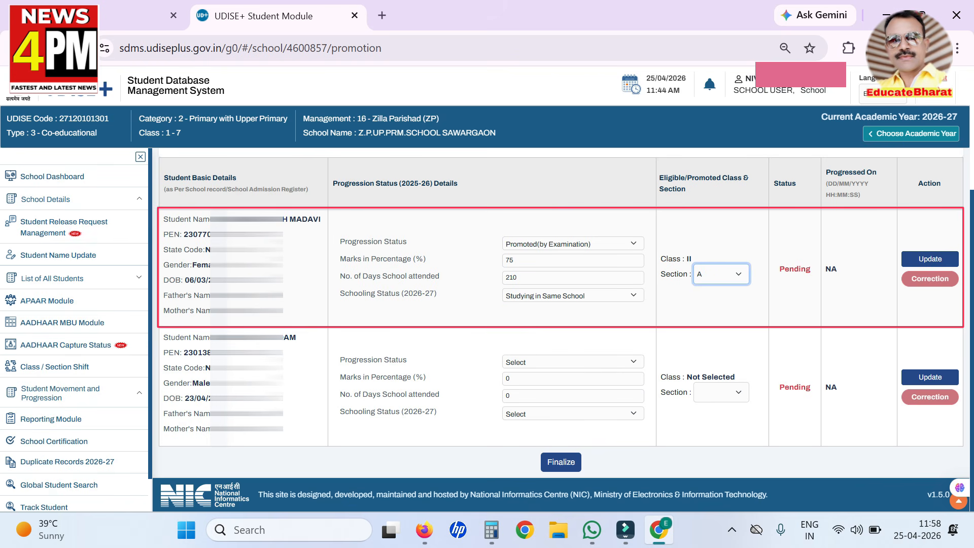
click(572, 295)
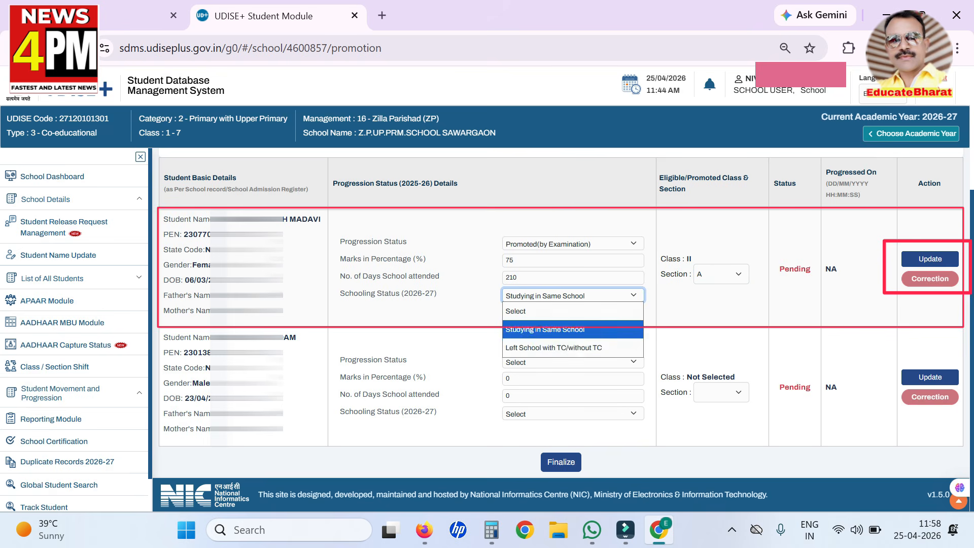
click(572, 348)
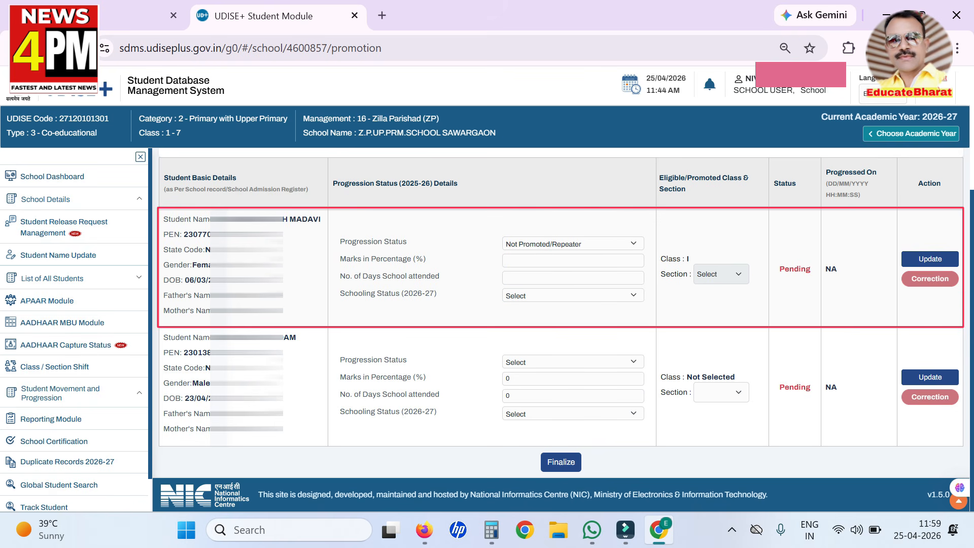
- Set the first student's progression status to Not Promoted/Repeater and the marks to 30 percent
click(572, 243)
click(572, 296)
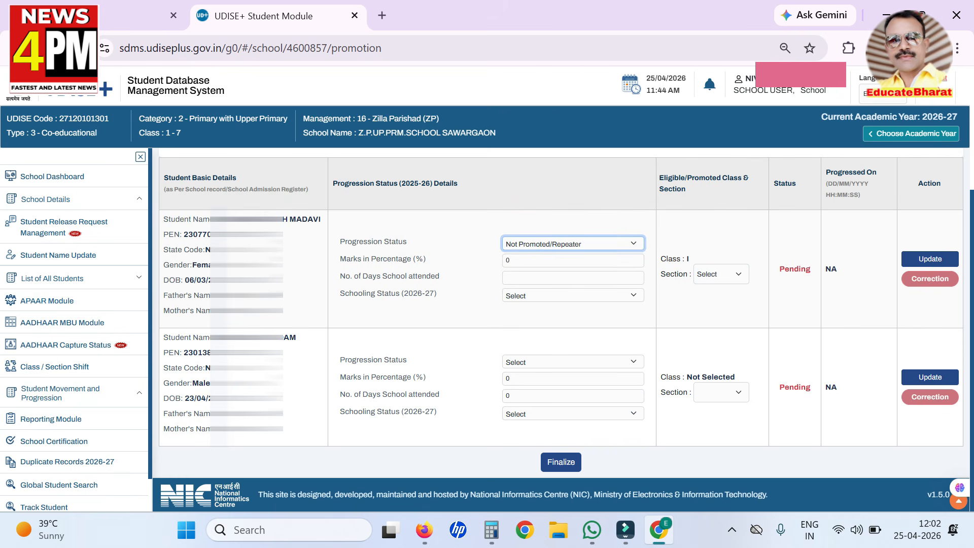
click(572, 260)
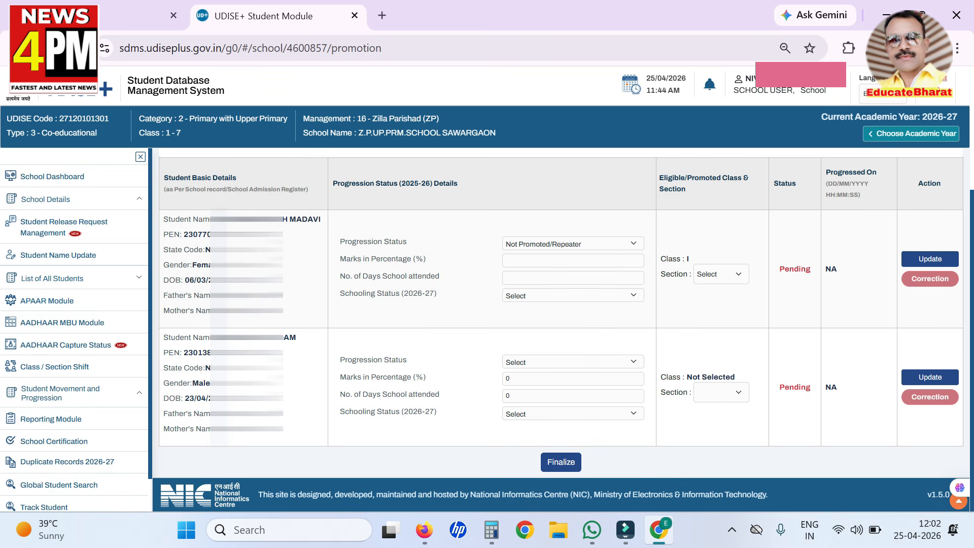
click(572, 260)
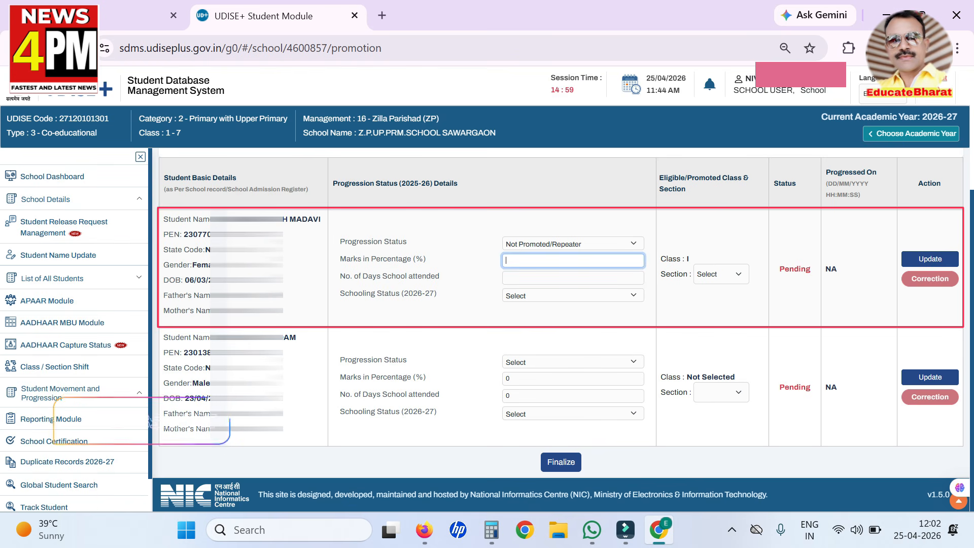
text(0)
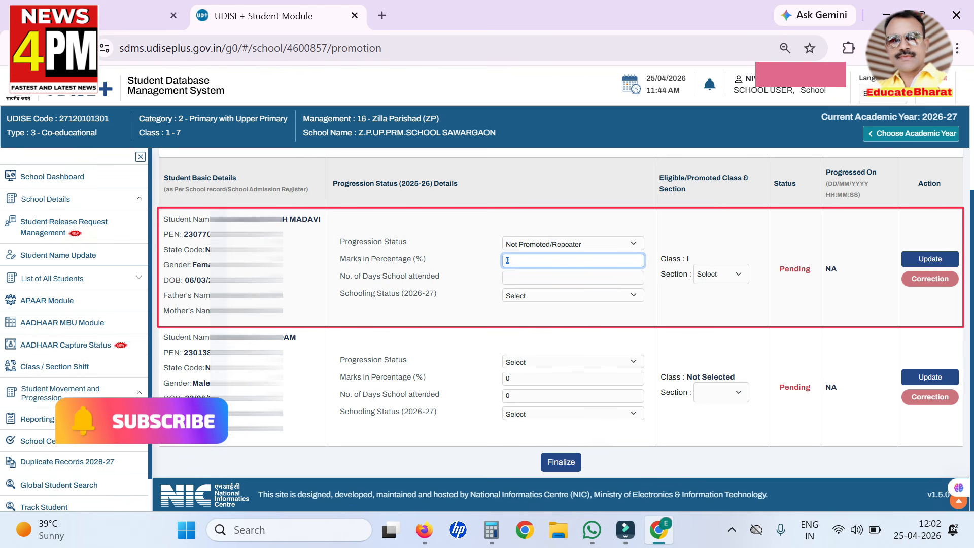
key(BackSpace)
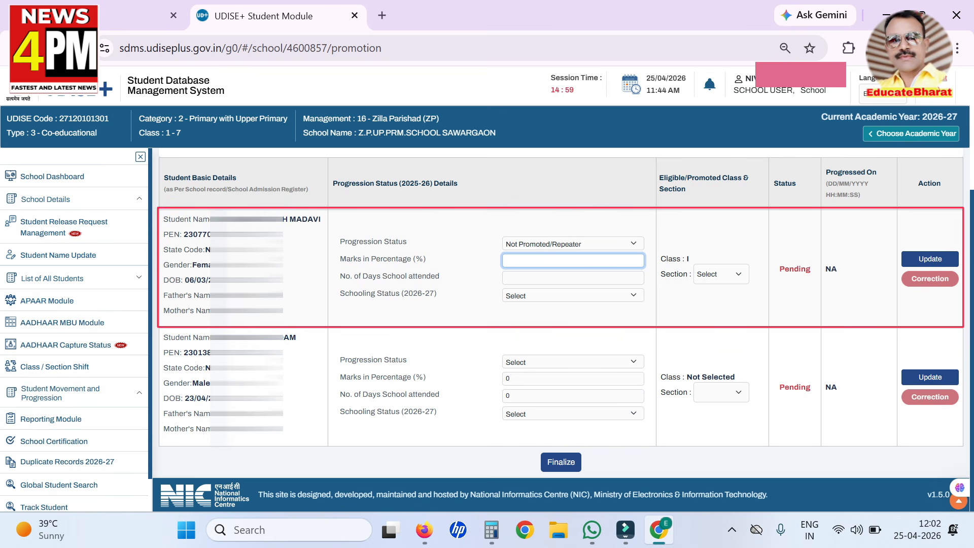
text(30)
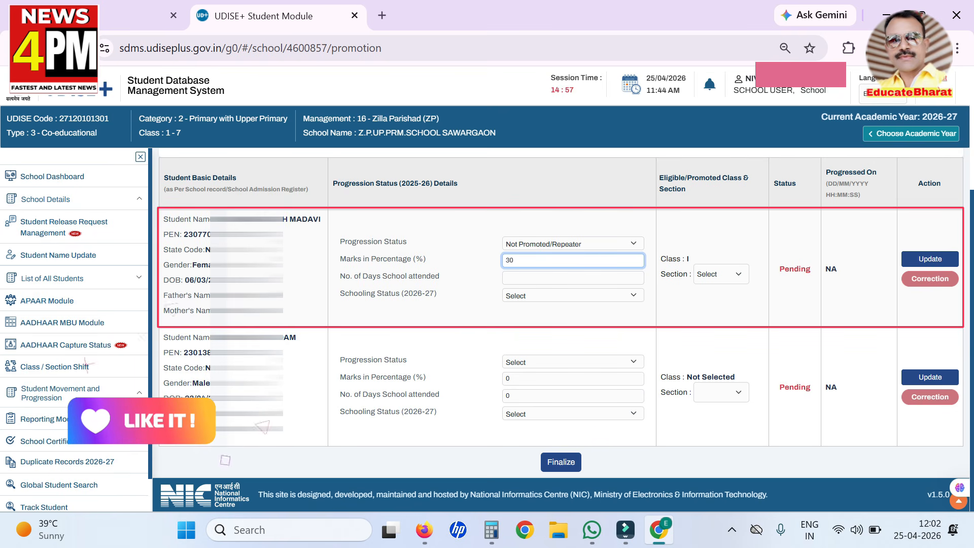
- Enter 134 as the first student's number of school days attended and correct it to 211
click(506, 277)
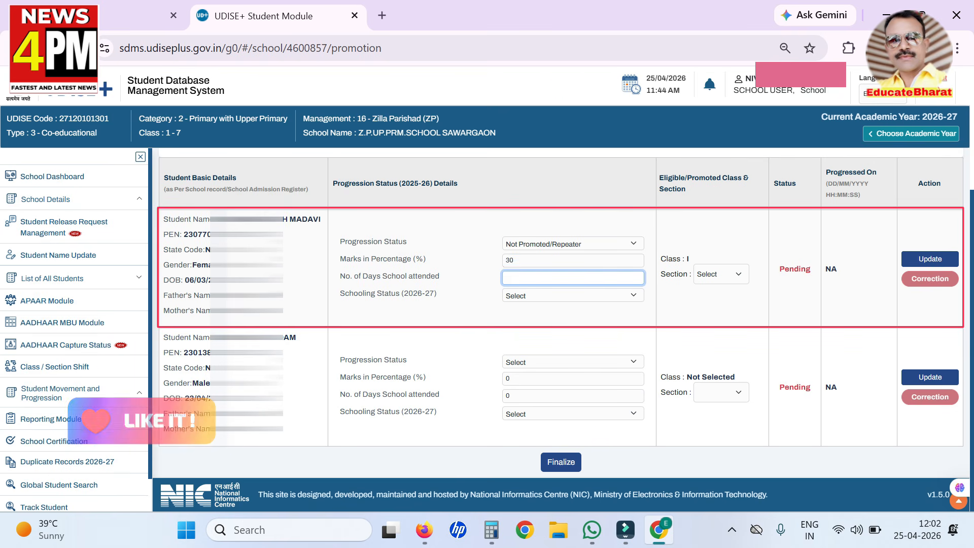
text(134)
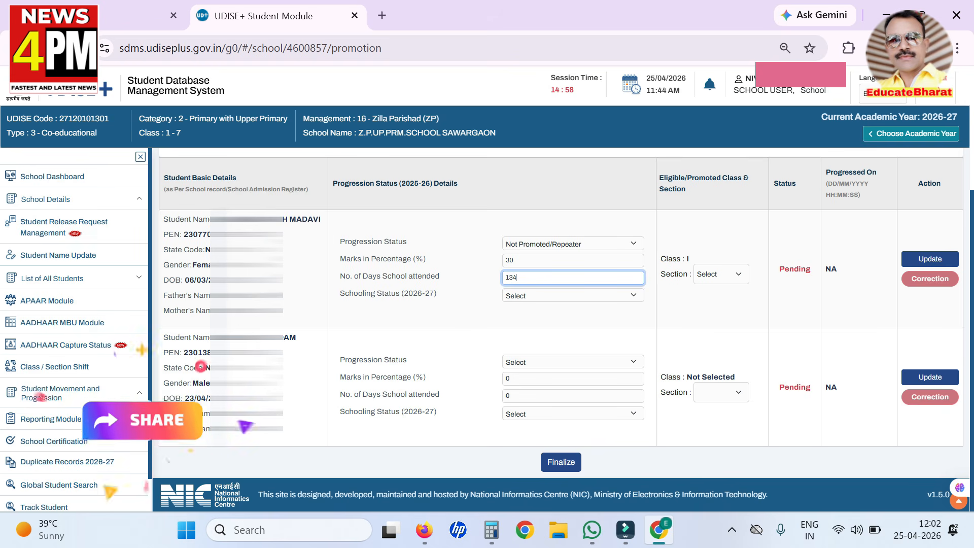
click(572, 295)
key(shift+Tab)
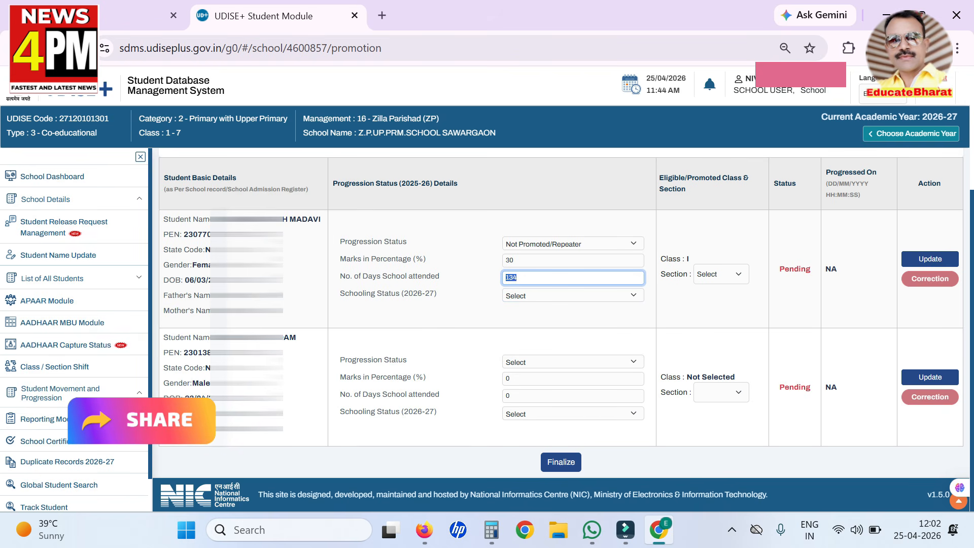
text(211)
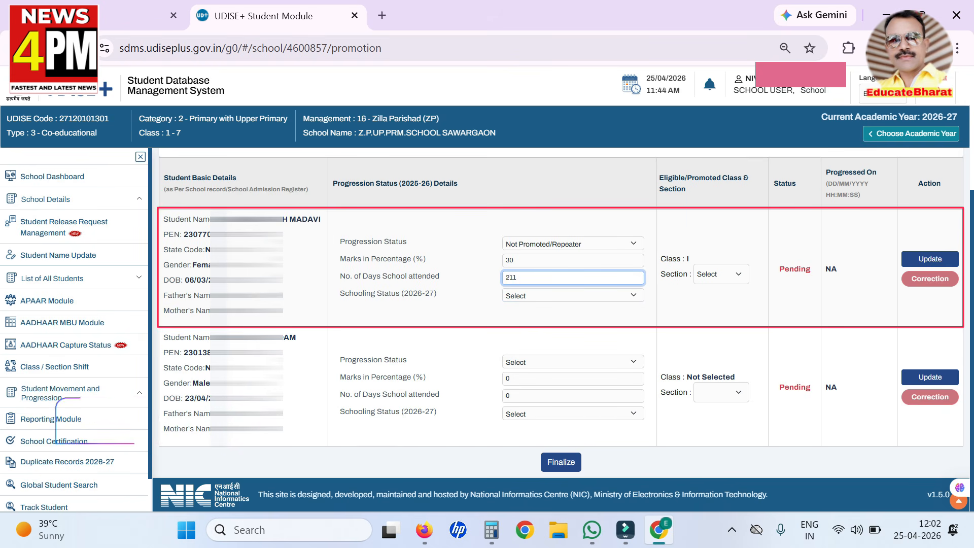
click(573, 296)
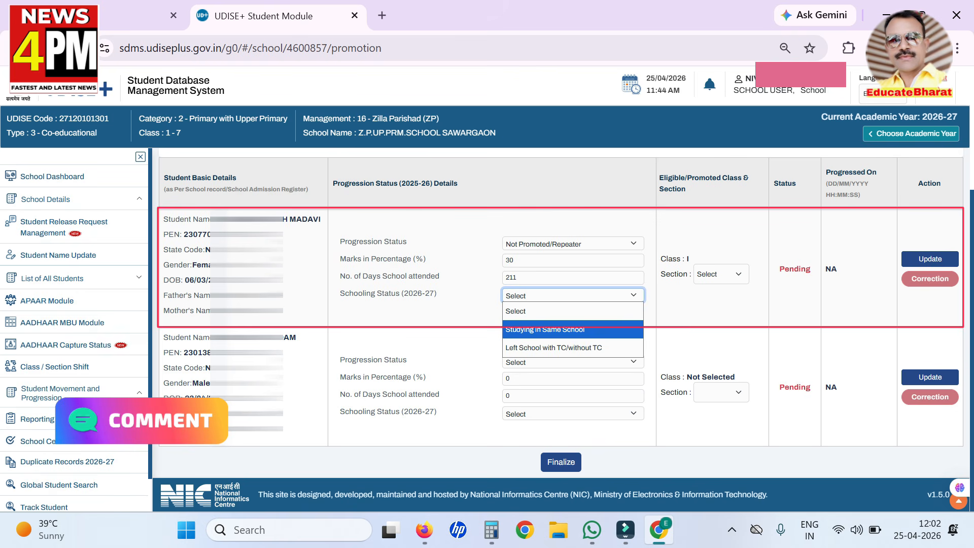
click(572, 278)
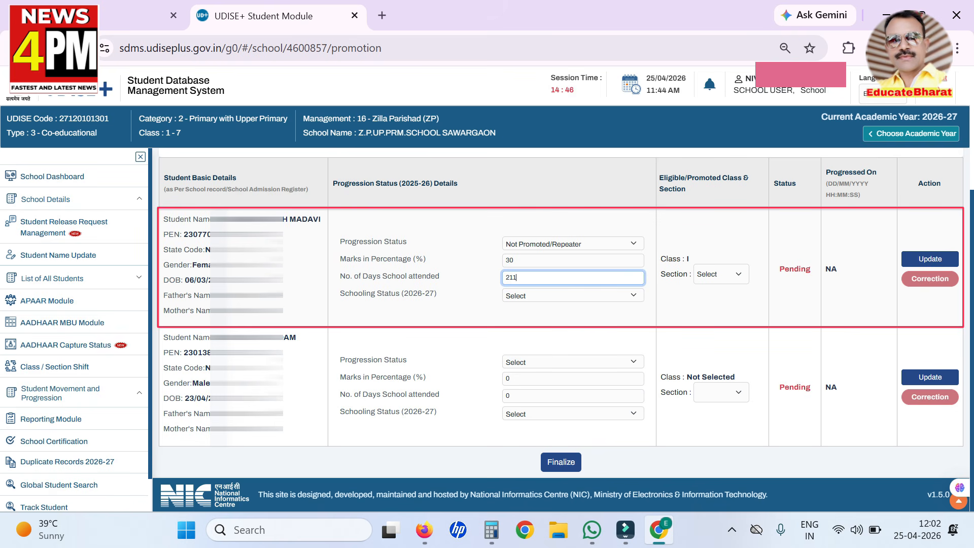
- Set the repeating student's schooling status to Studying in Same School with section A, and switch the status to Left School with TC/without TC
click(573, 295)
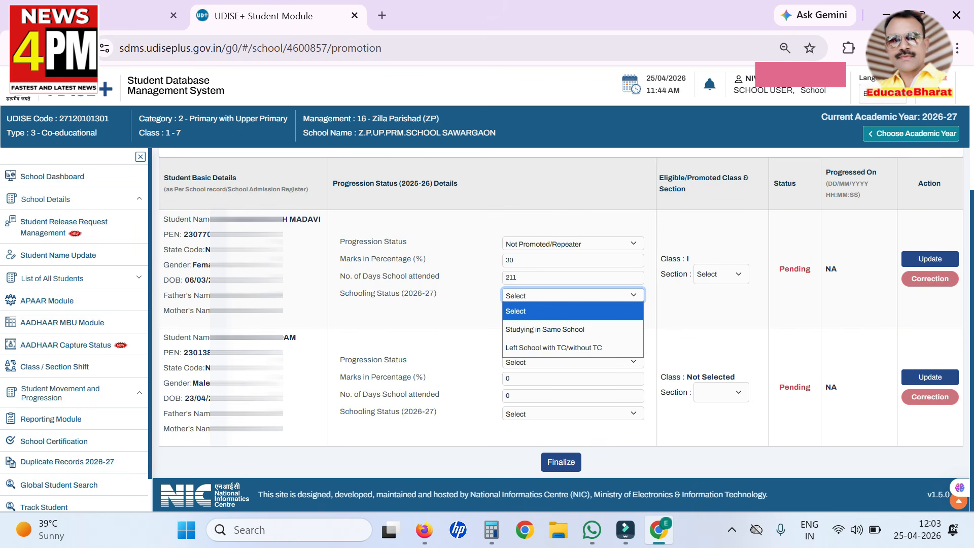
click(572, 329)
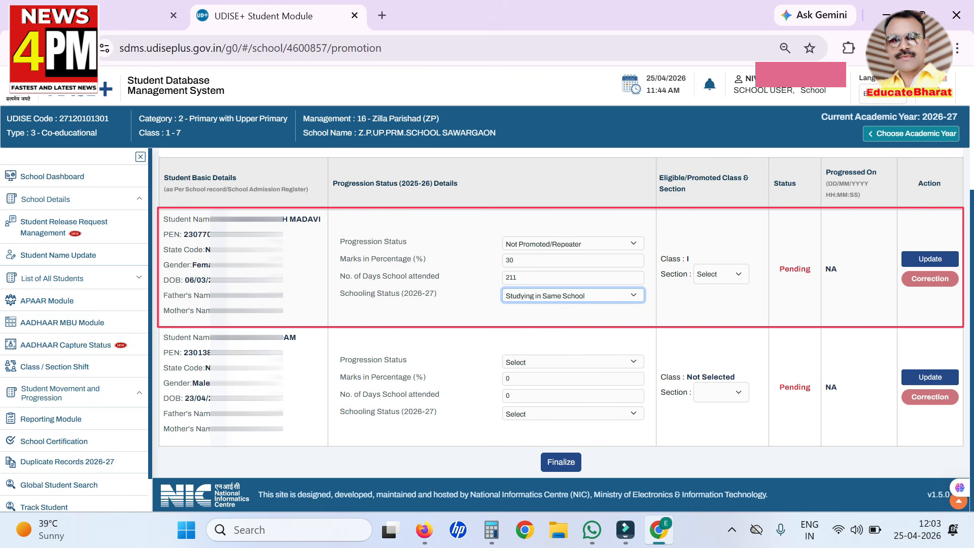
click(720, 274)
click(720, 312)
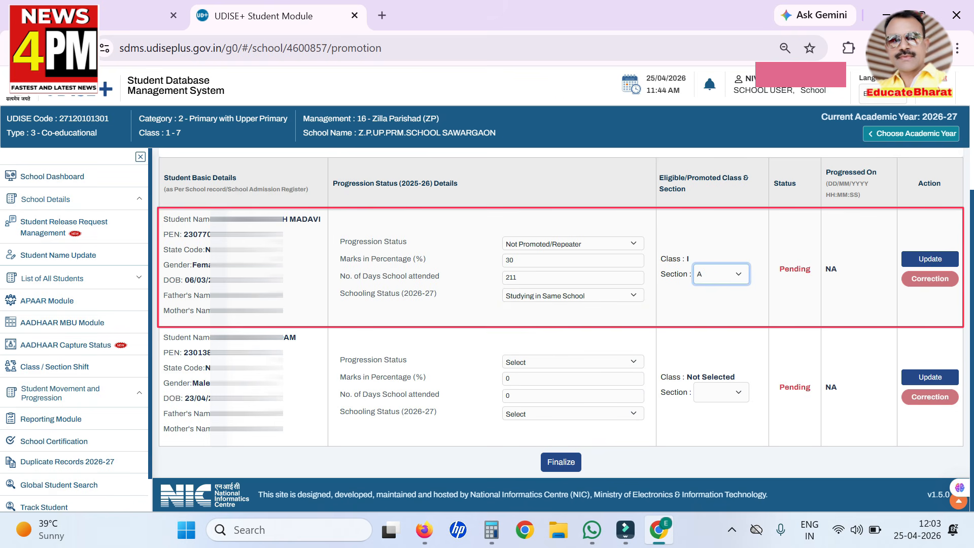
click(573, 296)
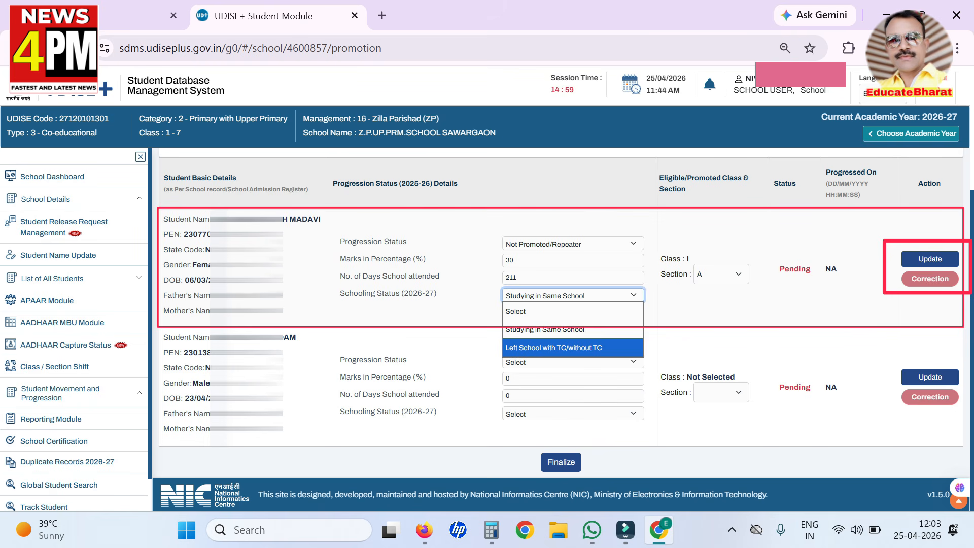
click(554, 348)
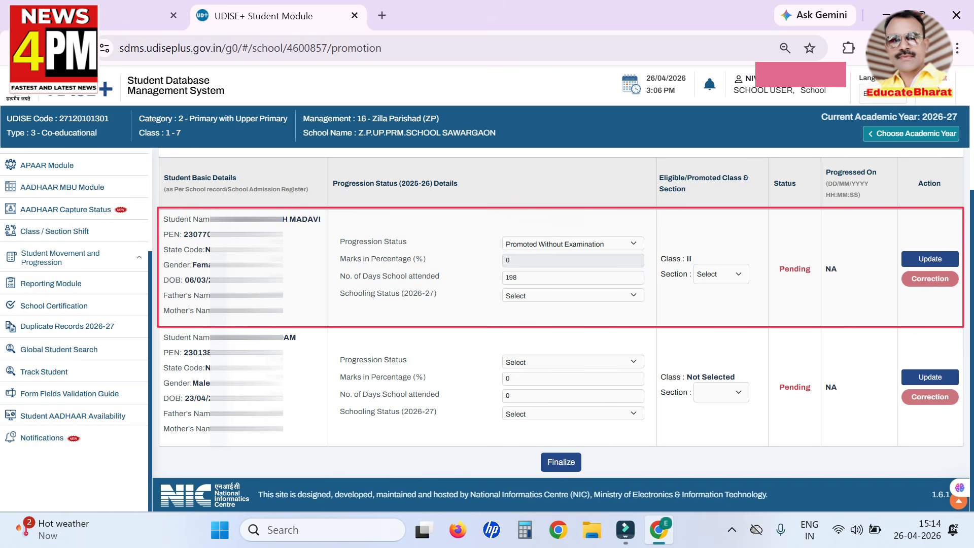
- For the first student marked Promoted Without Examination, set the schooling status to Studying in Same School and the section to A
drag(347, 258, 426, 259)
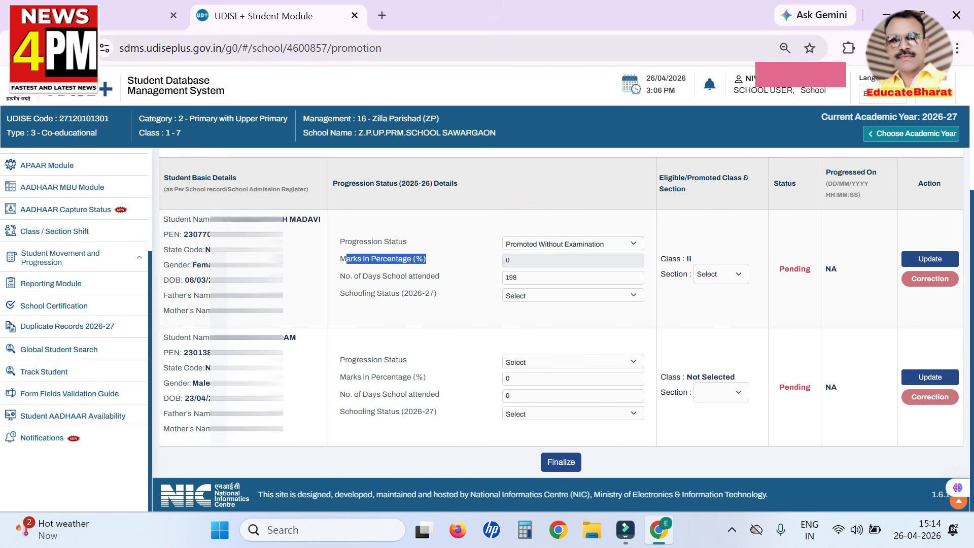
drag(346, 276, 439, 276)
double_click(511, 277)
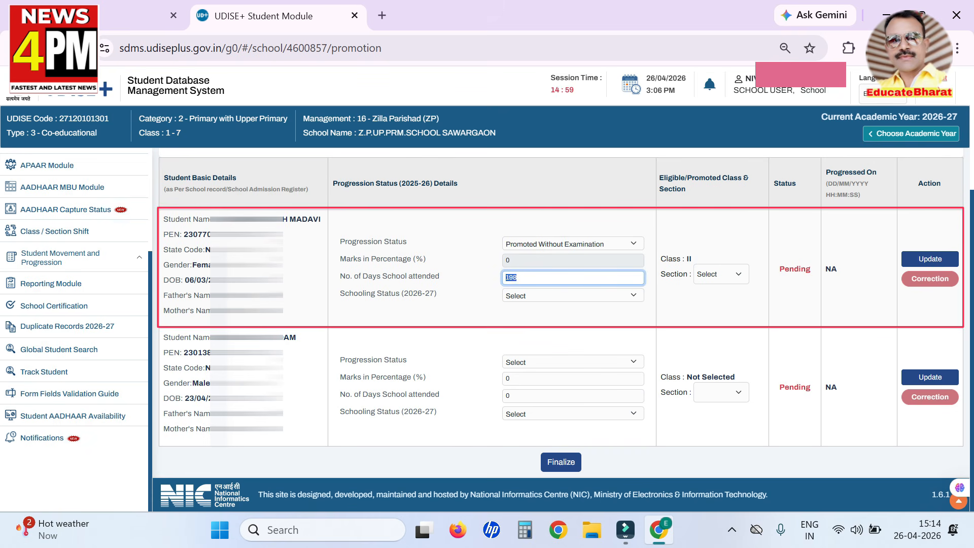
click(572, 295)
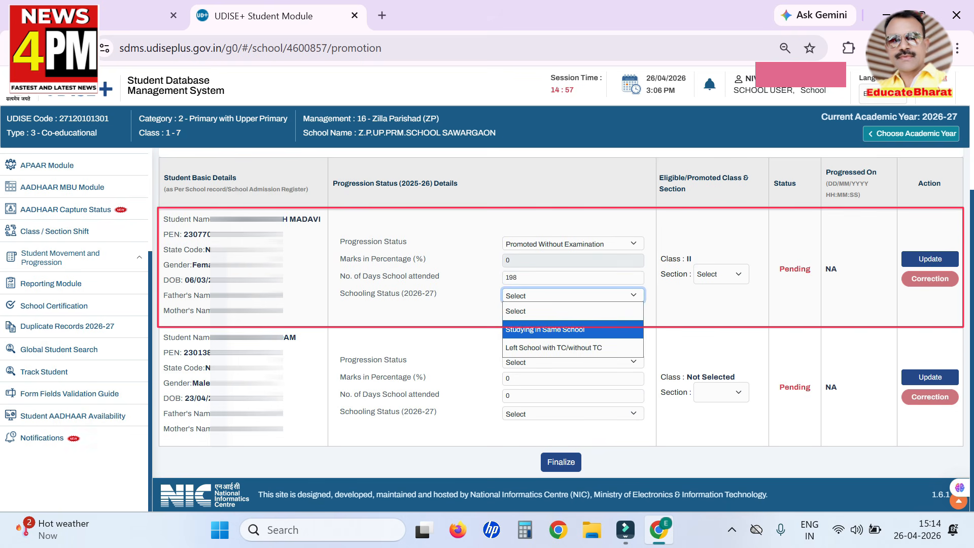
key(Return)
click(721, 274)
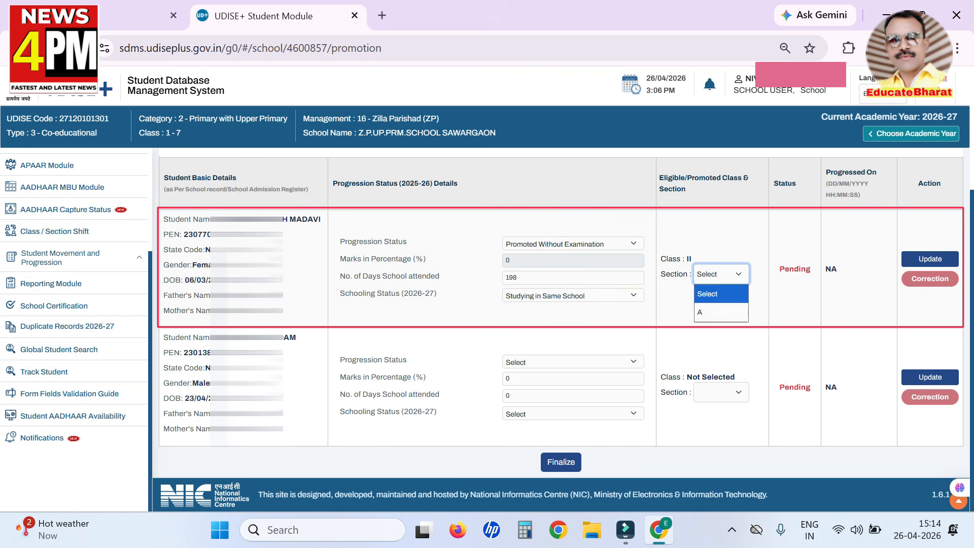
click(720, 311)
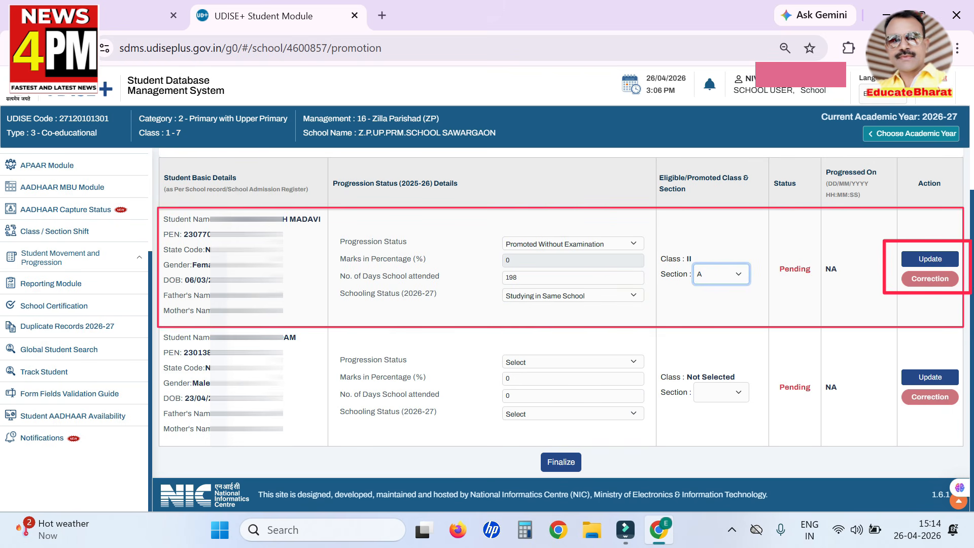
- Change the schooling status of the student promoted without examination to Left School with TC/without TC, and open the progression status options
click(572, 295)
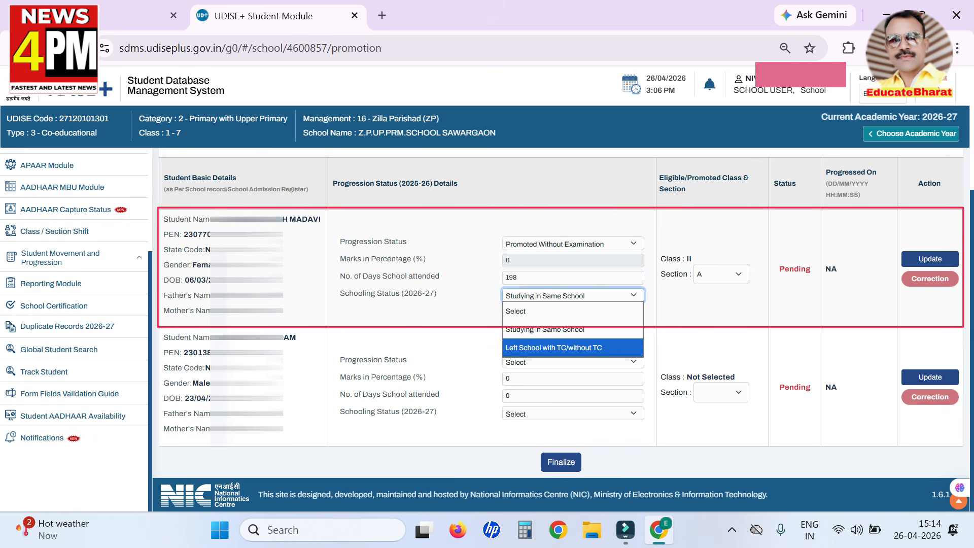
key(Return)
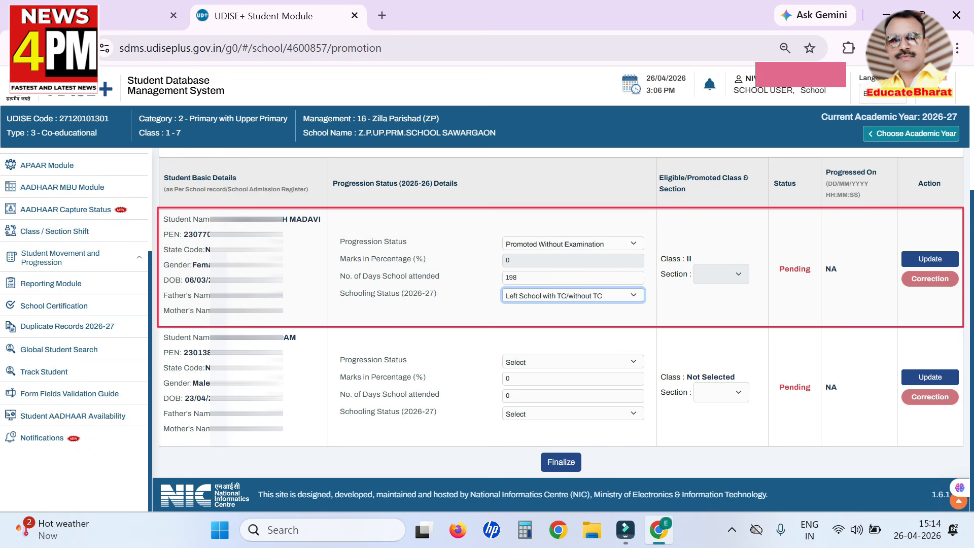
click(572, 243)
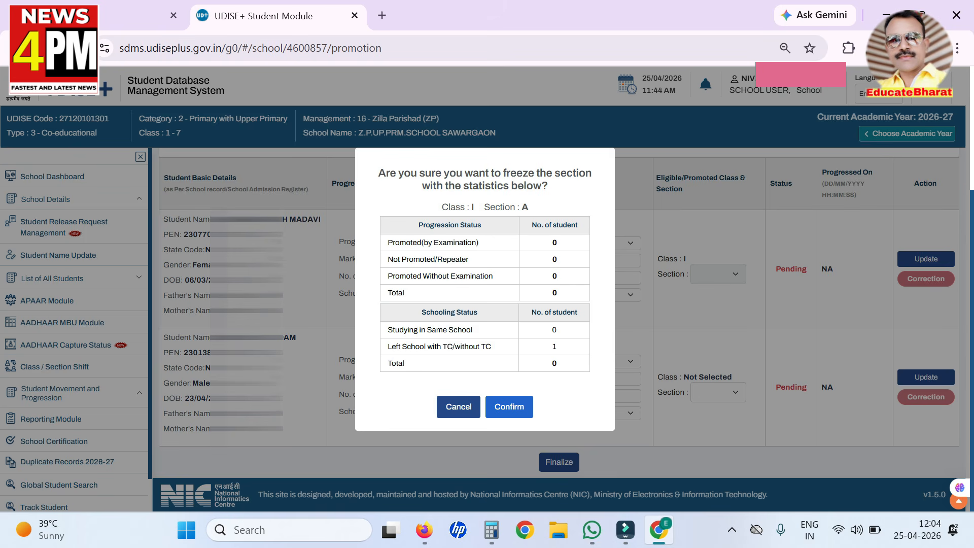
- Try to confirm freezing the progression data of Class I, Section A, and dismiss the resulting message
key(Return)
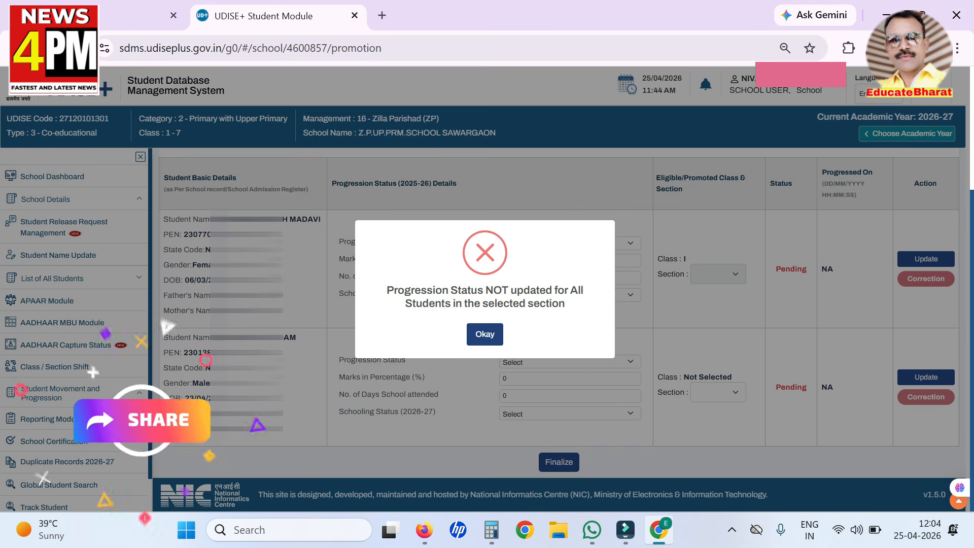
key(Return)
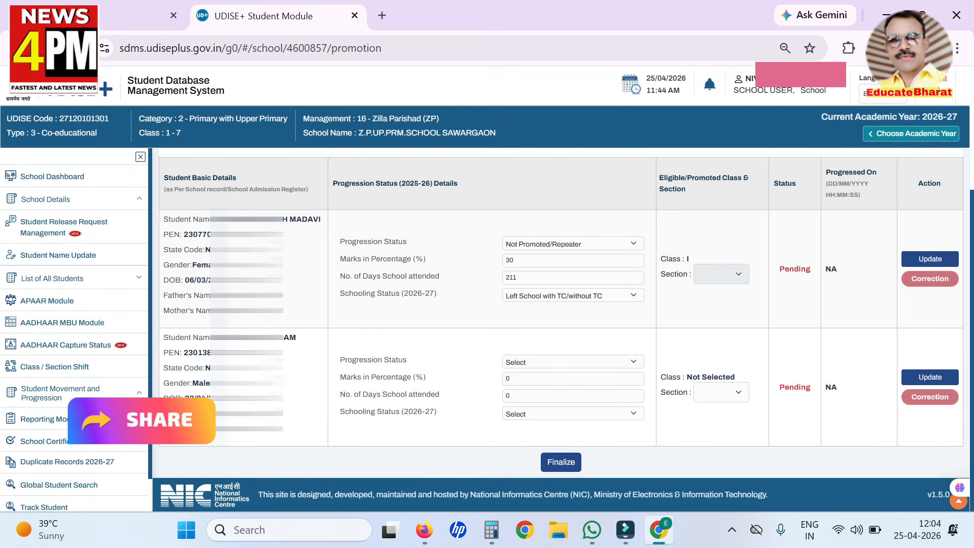